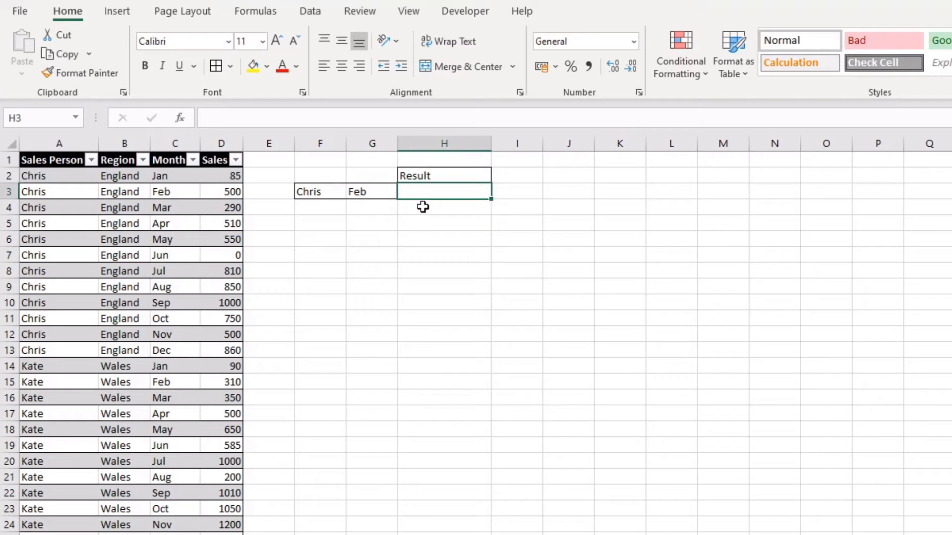
pyautogui.click(316, 192)
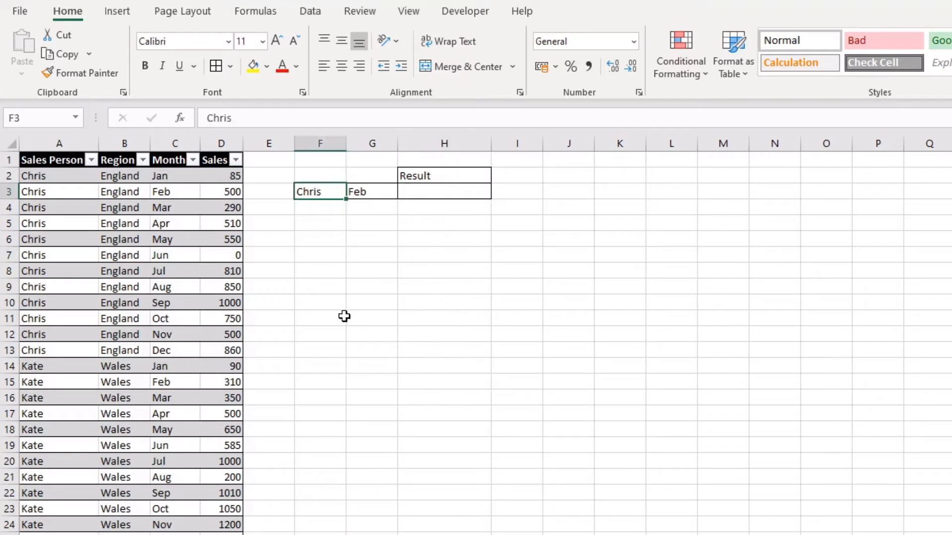
pyautogui.click(367, 192)
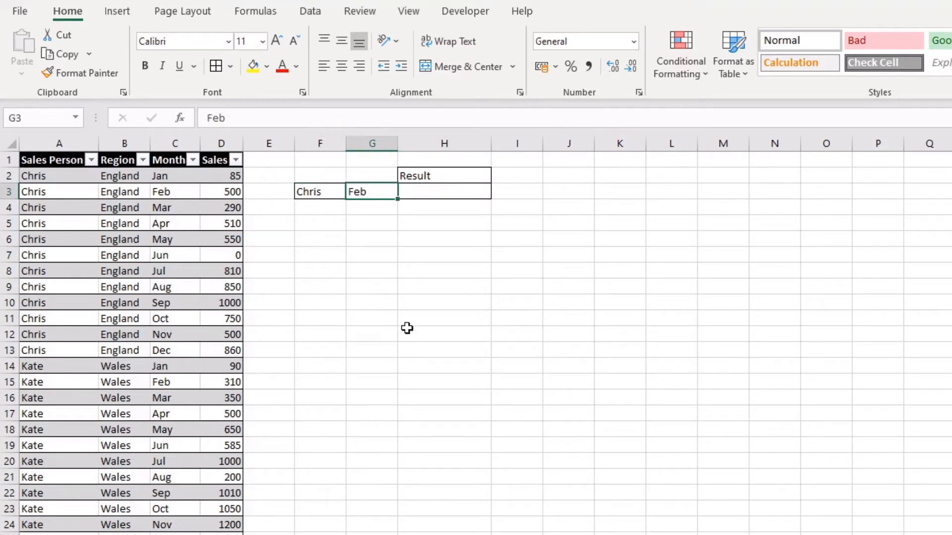
pyautogui.click(429, 198)
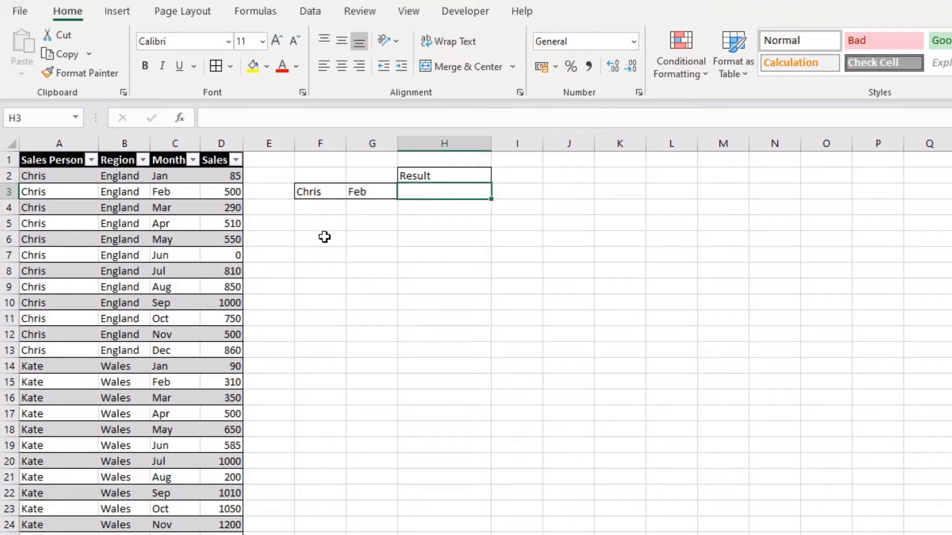
pyautogui.click(511, 192)
pyautogui.click(576, 198)
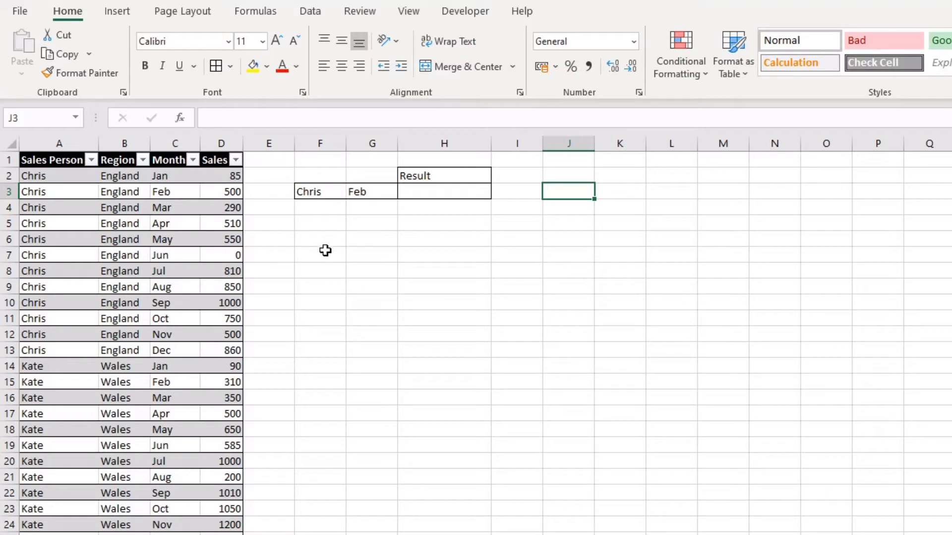
# Begin a MATCH formula in H3 with lookup value 1 and the first criterion (A:A=F3) as the lookup array.
pyautogui.click(426, 194)
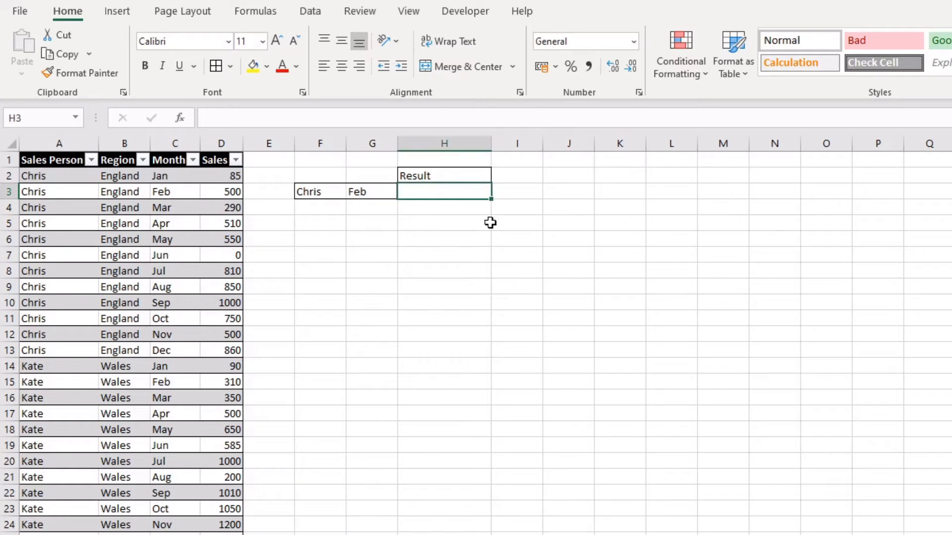
pyautogui.write('=match')
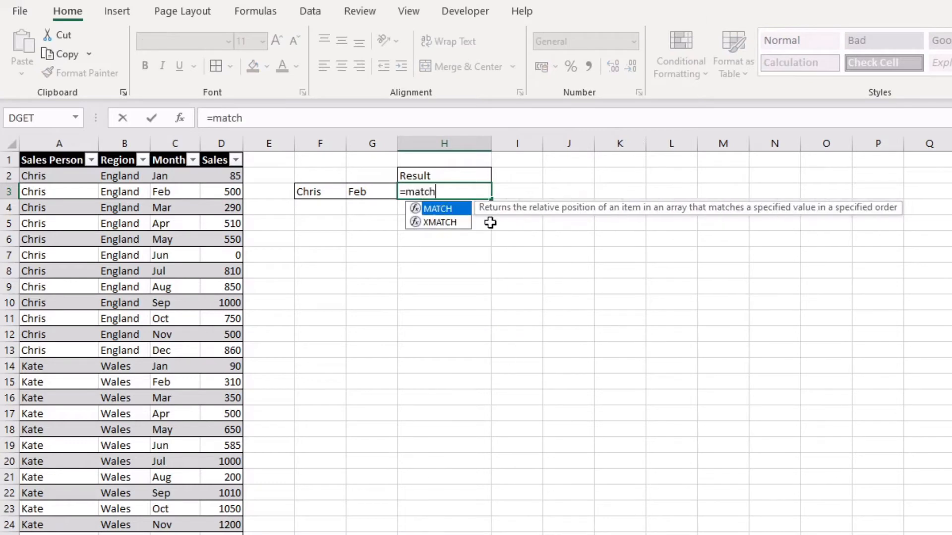
pyautogui.write('(')
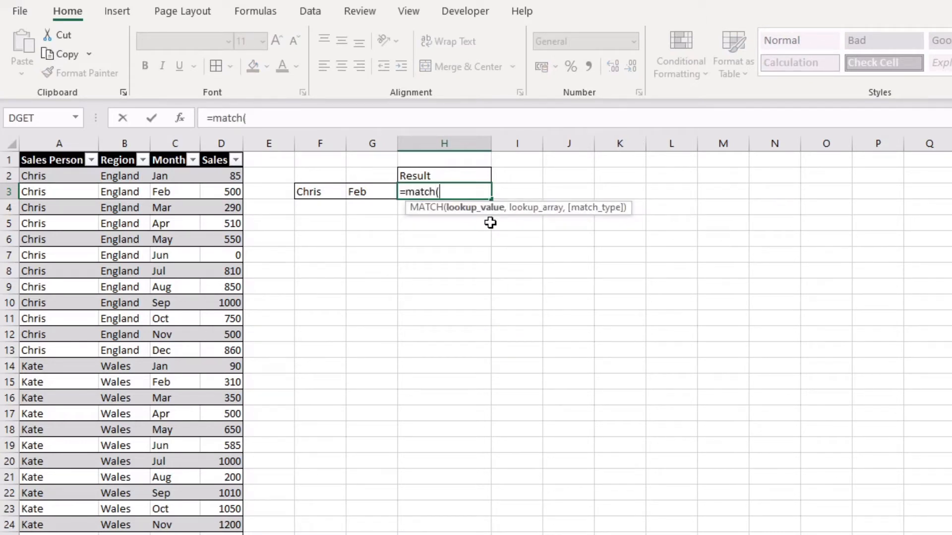
pyautogui.write('1,')
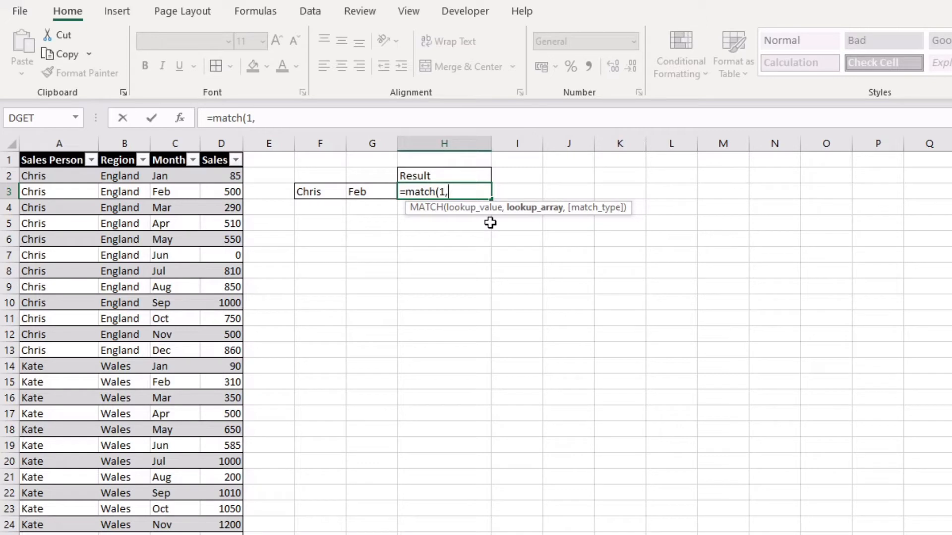
pyautogui.write('()')
pyautogui.click(65, 143)
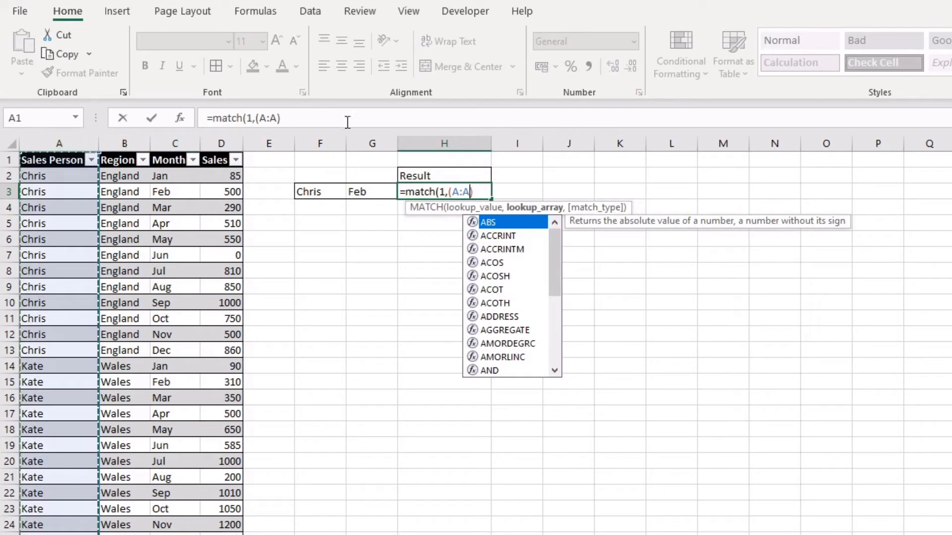
pyautogui.write('=')
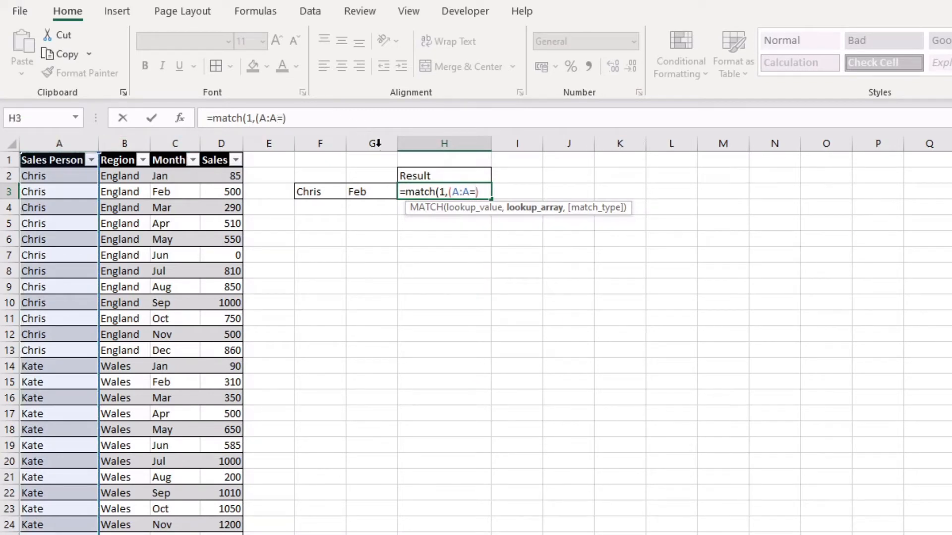
pyautogui.click(325, 189)
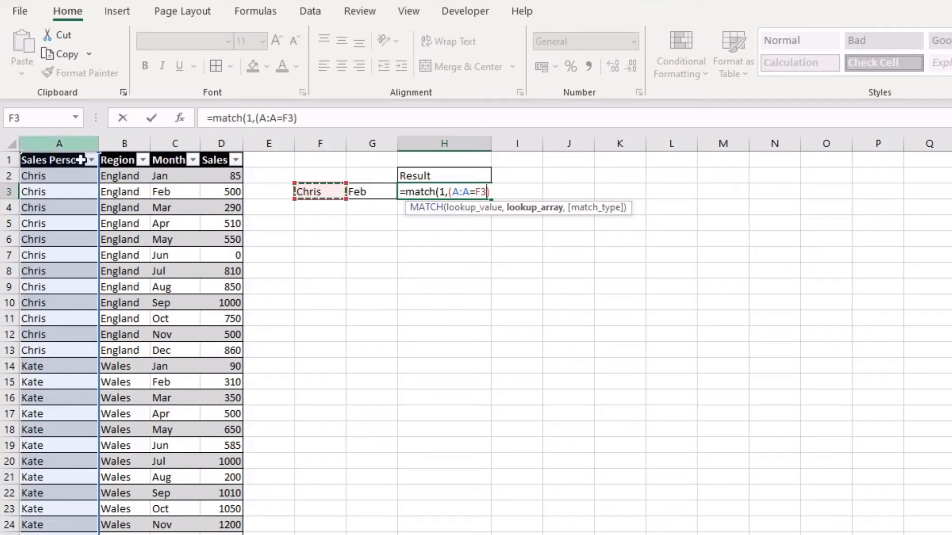
# Multiply the first criterion in H3's MATCH formula by (C:C=G3), set match type 0 for an exact match, and enter the formula.
pyautogui.click(302, 119)
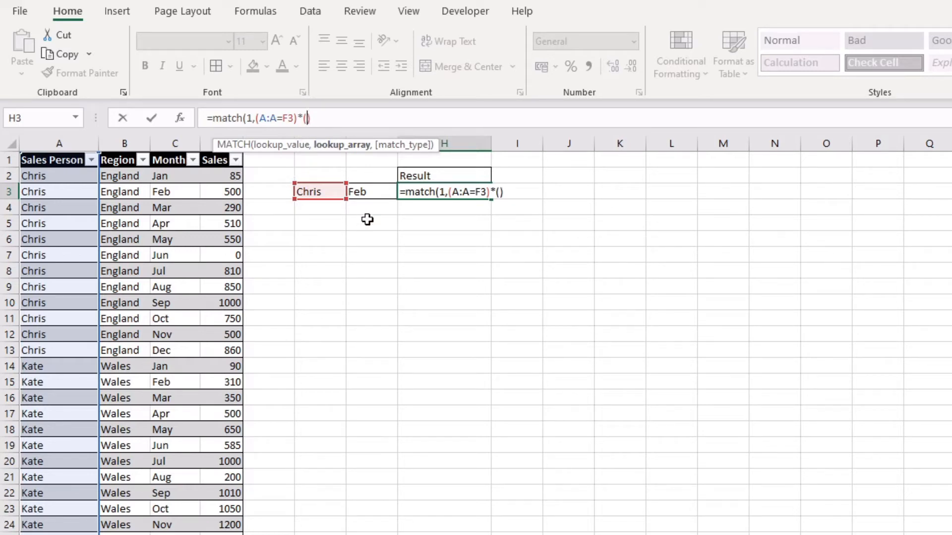
pyautogui.click(174, 142)
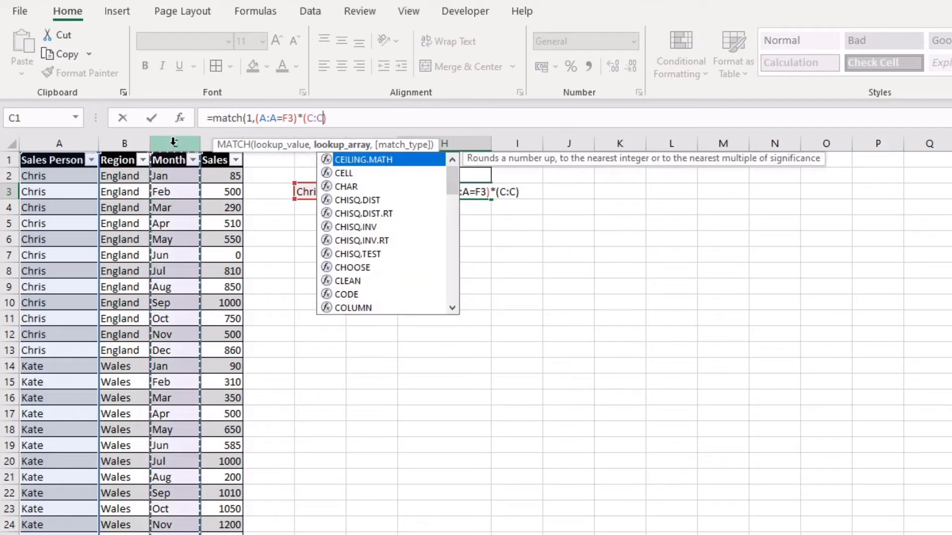
pyautogui.write('=')
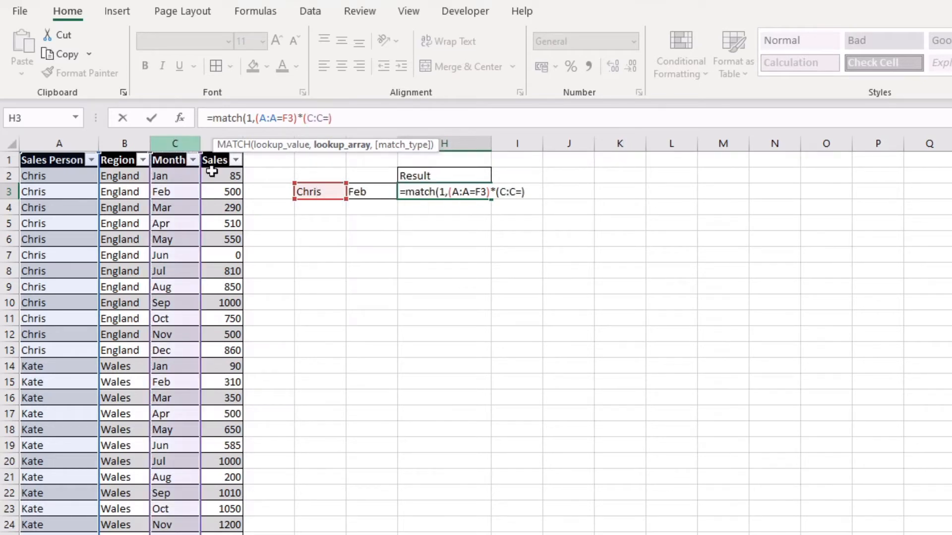
pyautogui.click(379, 190)
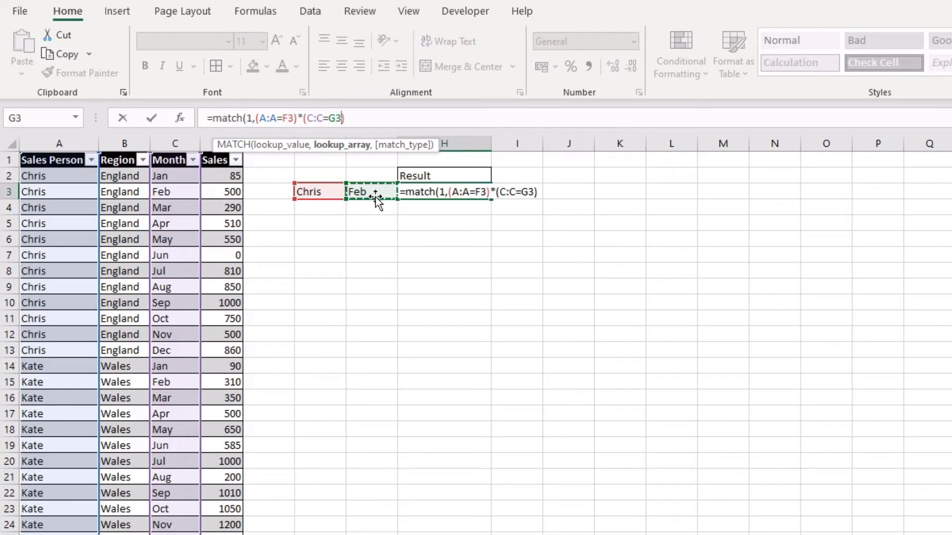
pyautogui.write('),')
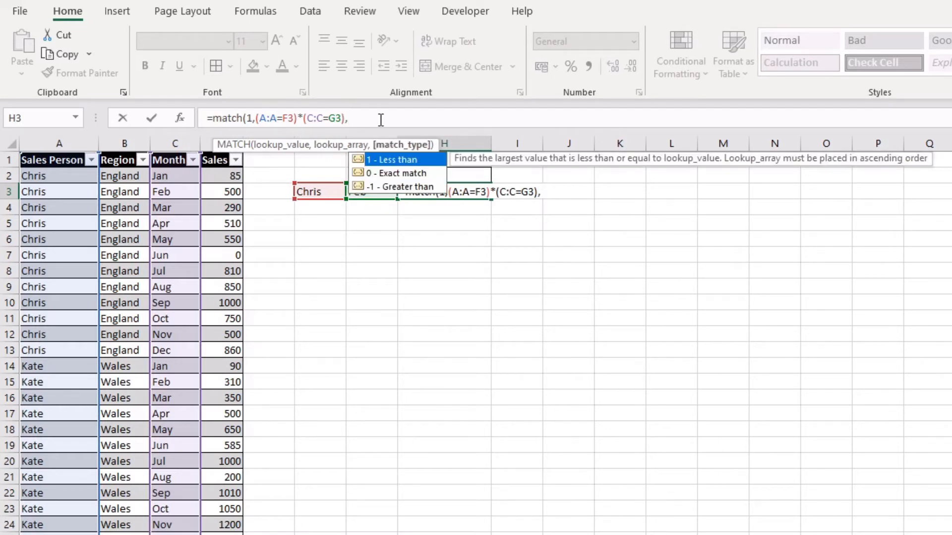
pyautogui.write('0)')
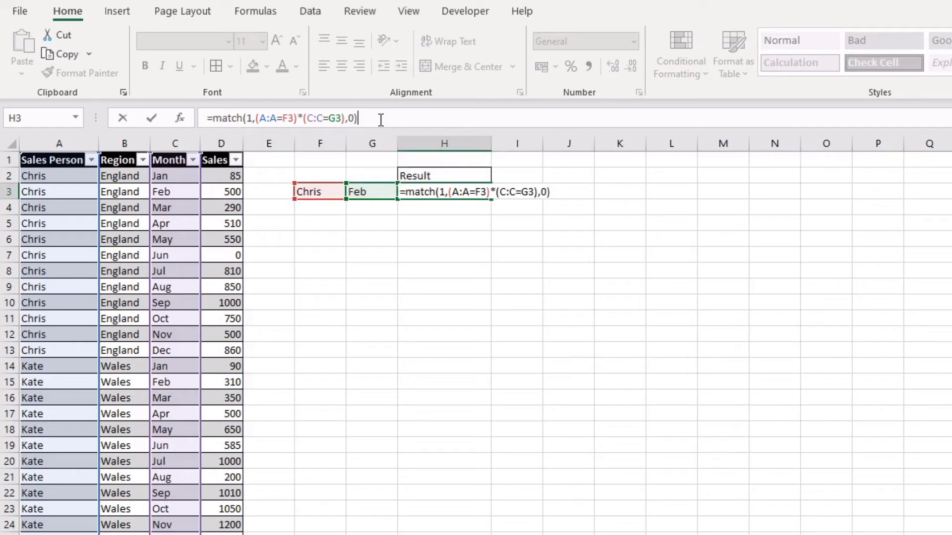
pyautogui.press('Return')
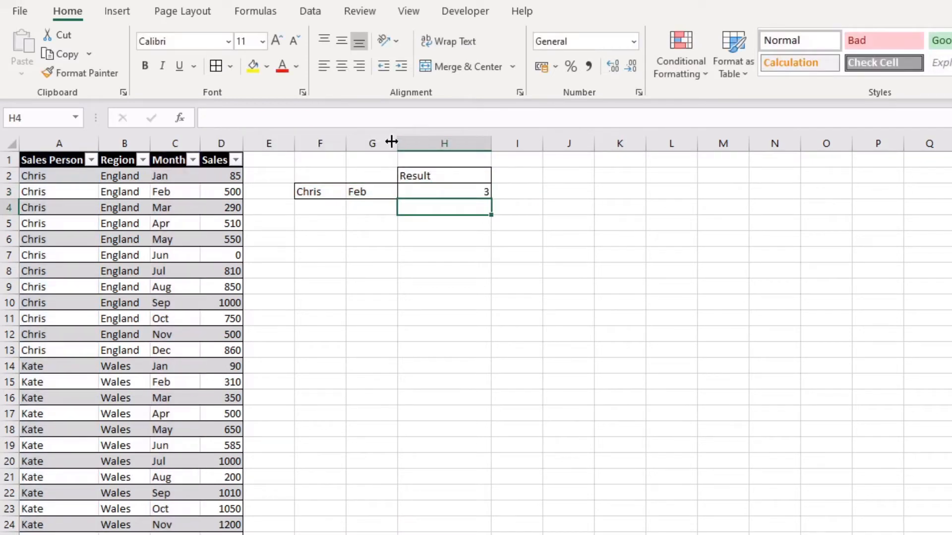
# Compare the MATCH result in H3 with the row number of the matching February sales record.
pyautogui.click(451, 193)
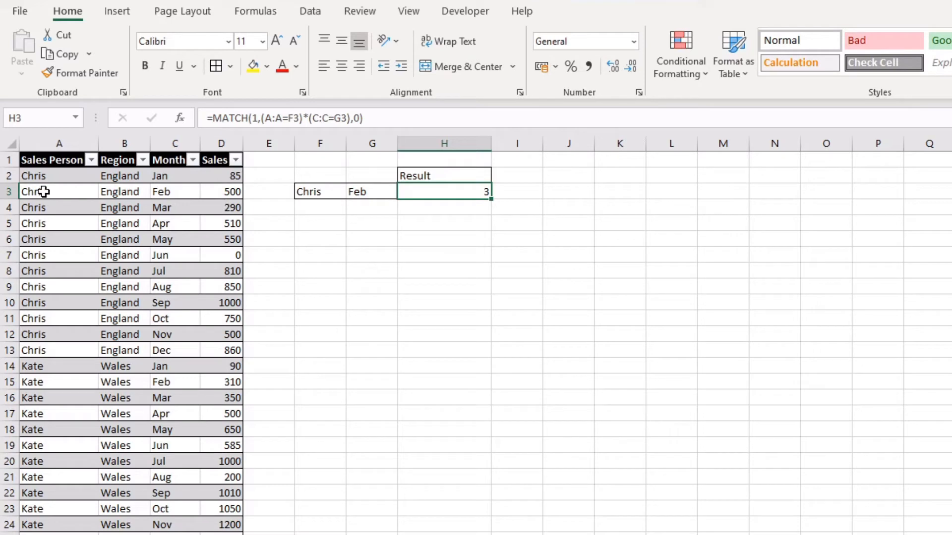
pyautogui.click(221, 192)
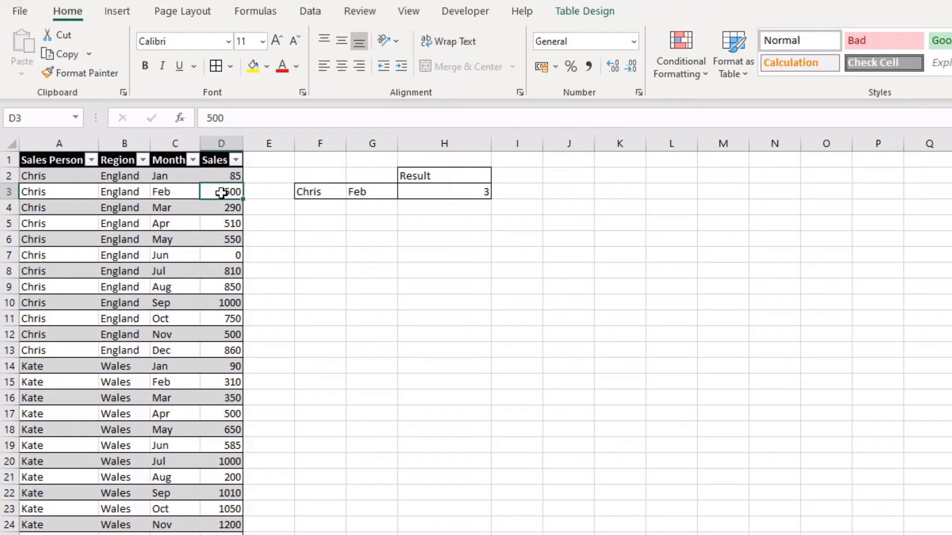
pyautogui.click(9, 191)
pyautogui.click(449, 225)
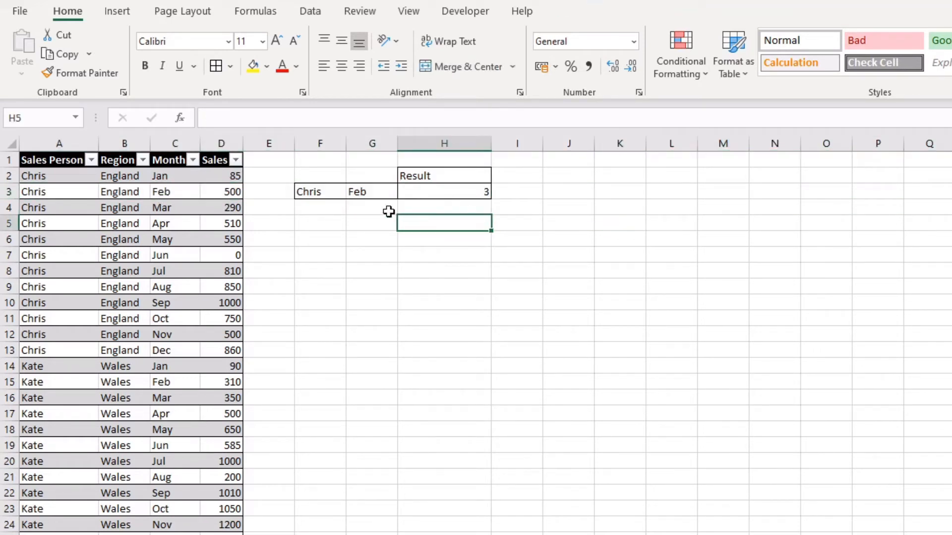
# Add list-type data validation to the month cell G3, using the range of month names as the source.
pyautogui.click(383, 194)
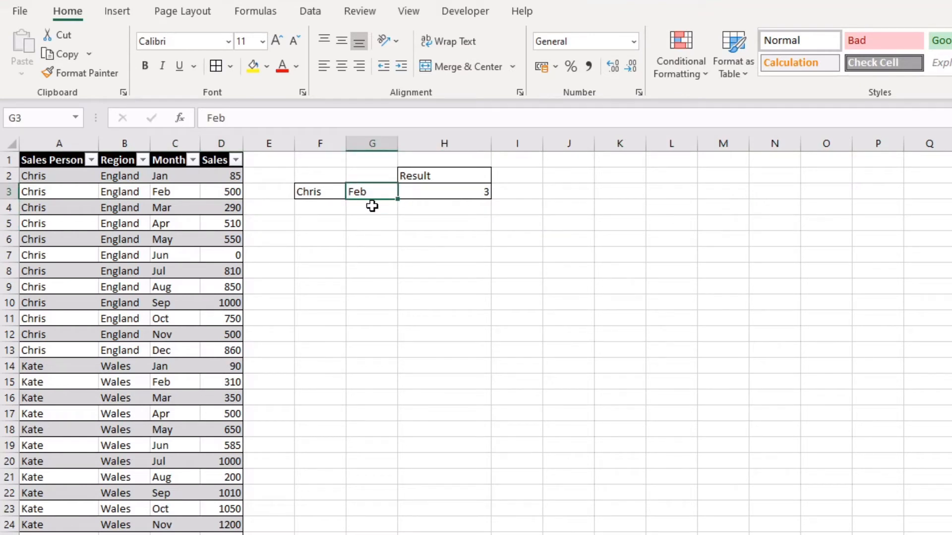
pyautogui.click(311, 12)
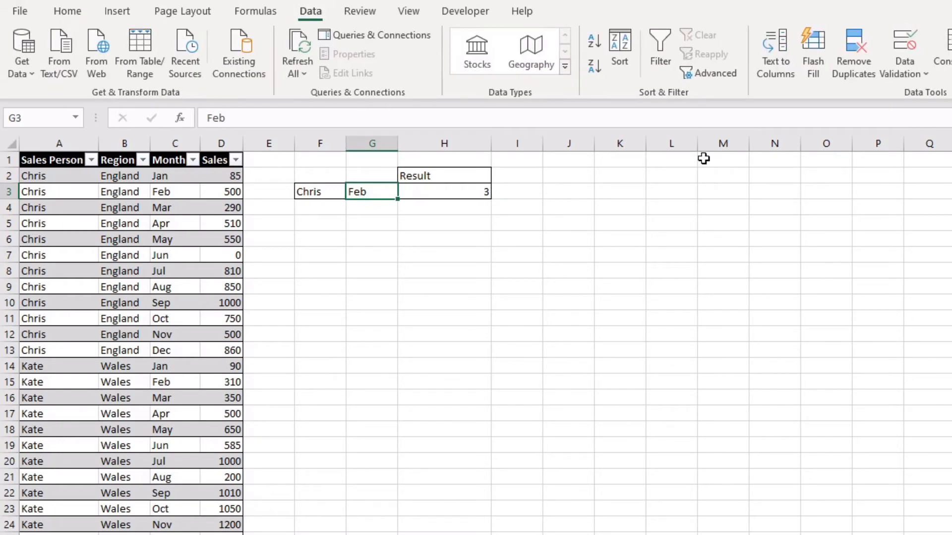
pyautogui.click(904, 47)
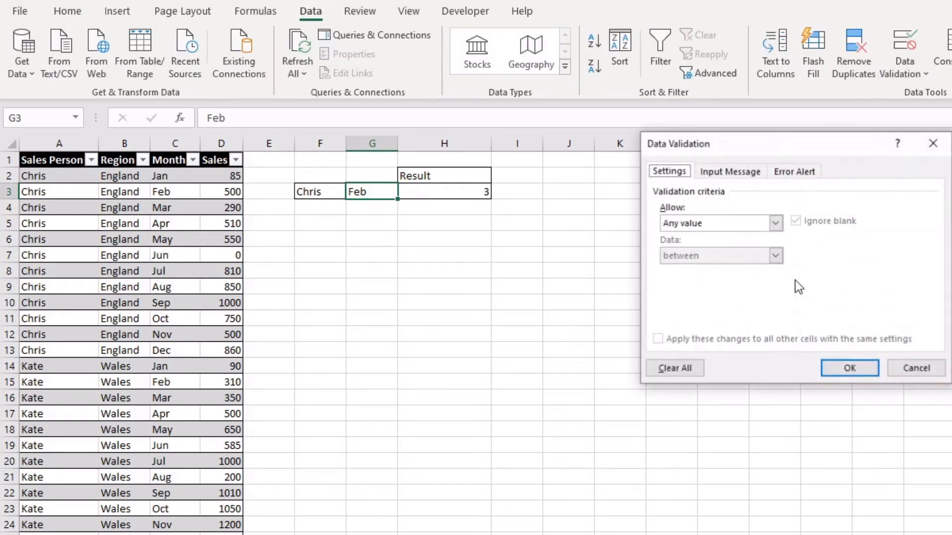
pyautogui.click(710, 225)
pyautogui.click(703, 272)
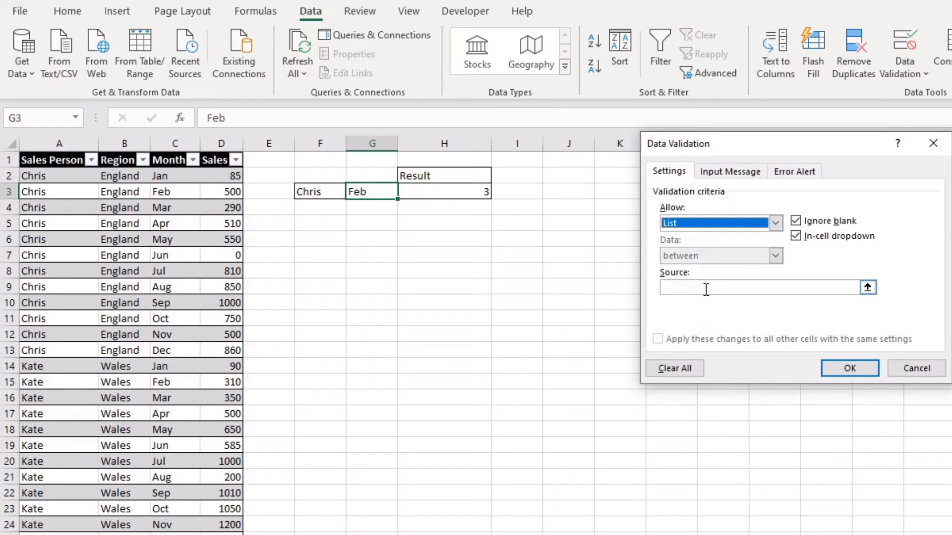
pyautogui.click(706, 289)
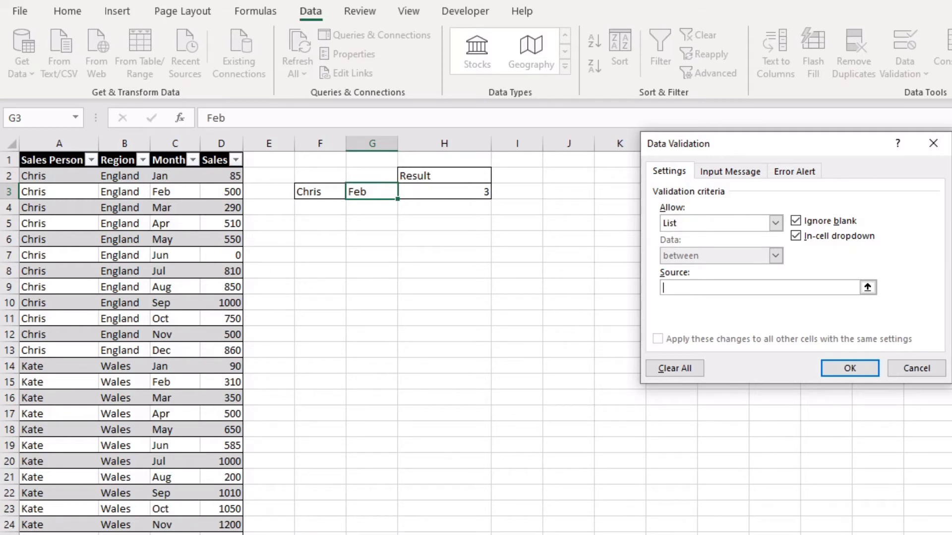
pyautogui.click(456, 534)
pyautogui.moveTo(341, 160); pyautogui.dragTo(343, 335)
pyautogui.click(849, 372)
# Choose Aug as the month in G3 and check the MATCH result against the August record in row 9.
pyautogui.click(405, 192)
pyautogui.click(369, 267)
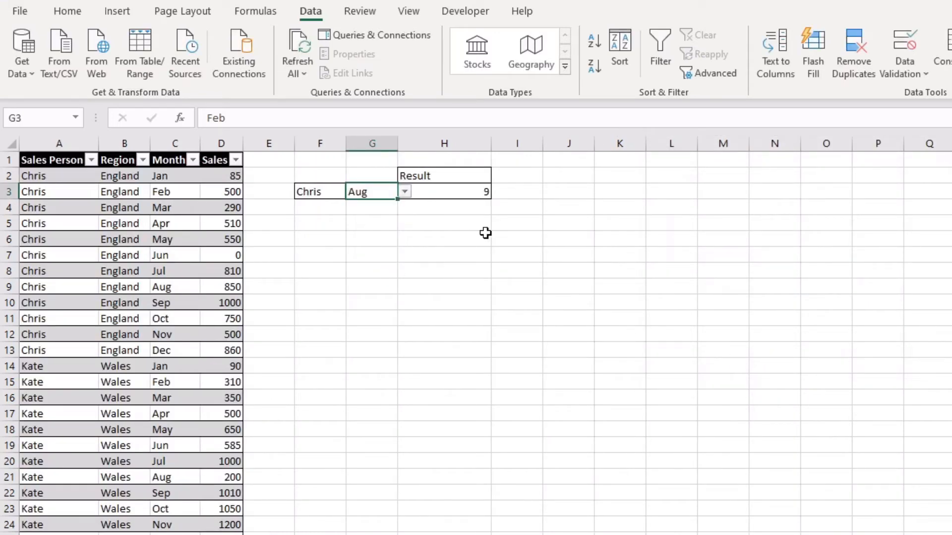
pyautogui.click(477, 196)
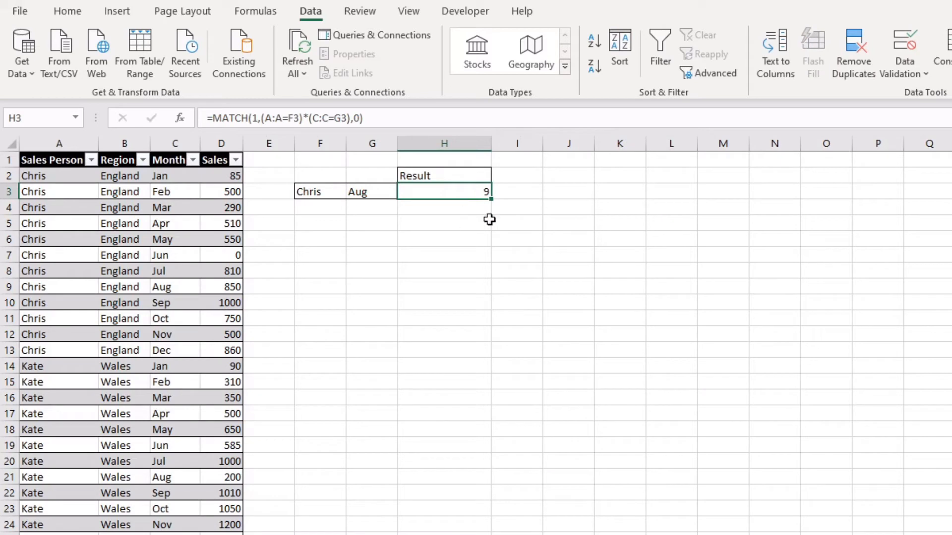
pyautogui.click(10, 287)
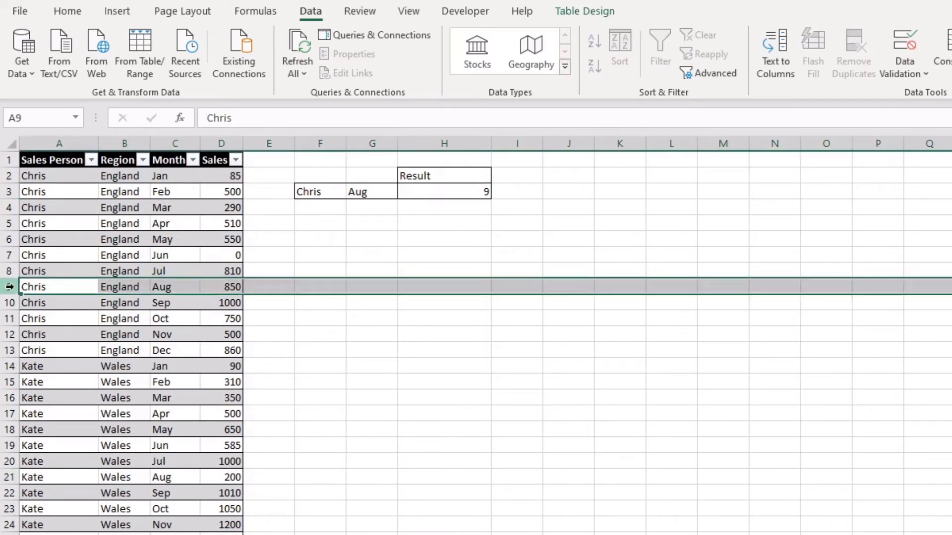
pyautogui.click(174, 287)
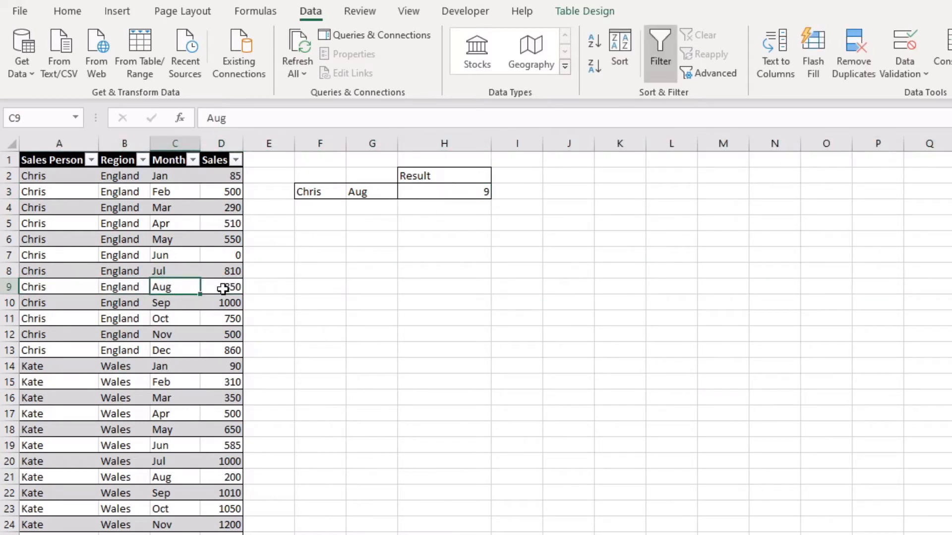
pyautogui.click(426, 223)
# Wrap H3's MATCH formula in INDEX with D:D as the array, close the parenthesis, and enter the formula.
pyautogui.click(457, 192)
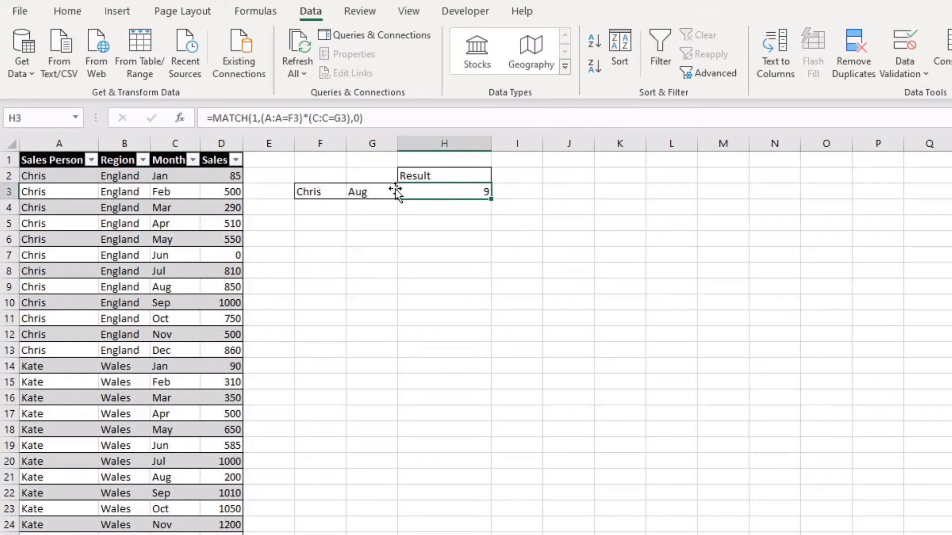
pyautogui.click(208, 118)
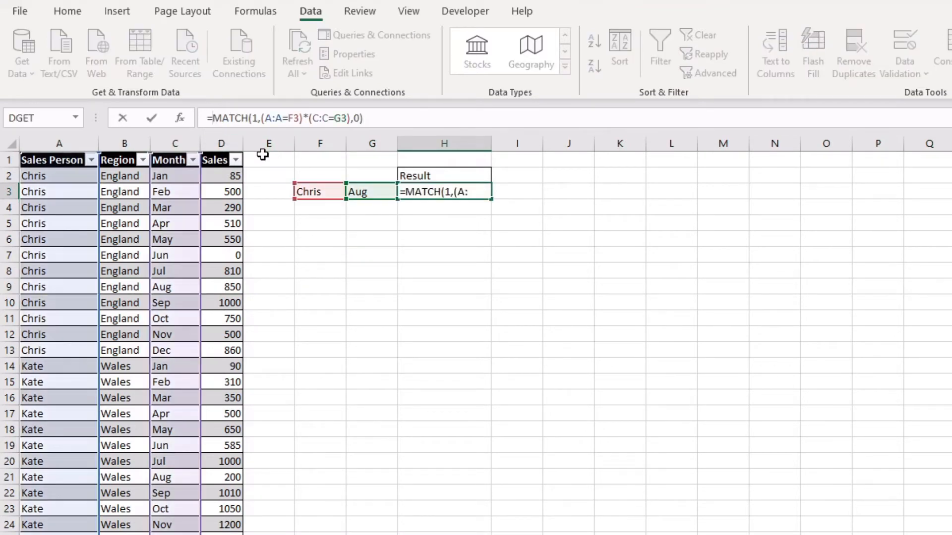
pyautogui.write('index(')
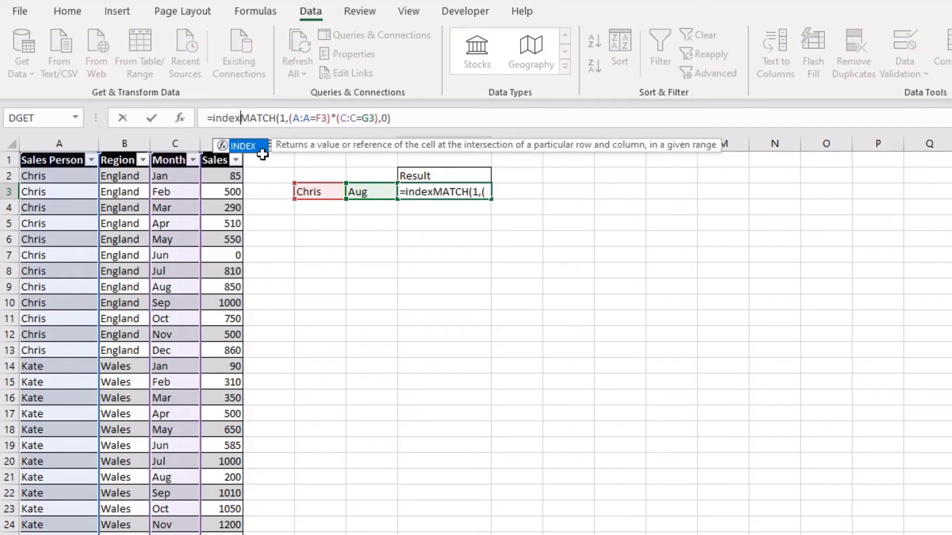
pyautogui.click(206, 144)
pyautogui.write(',')
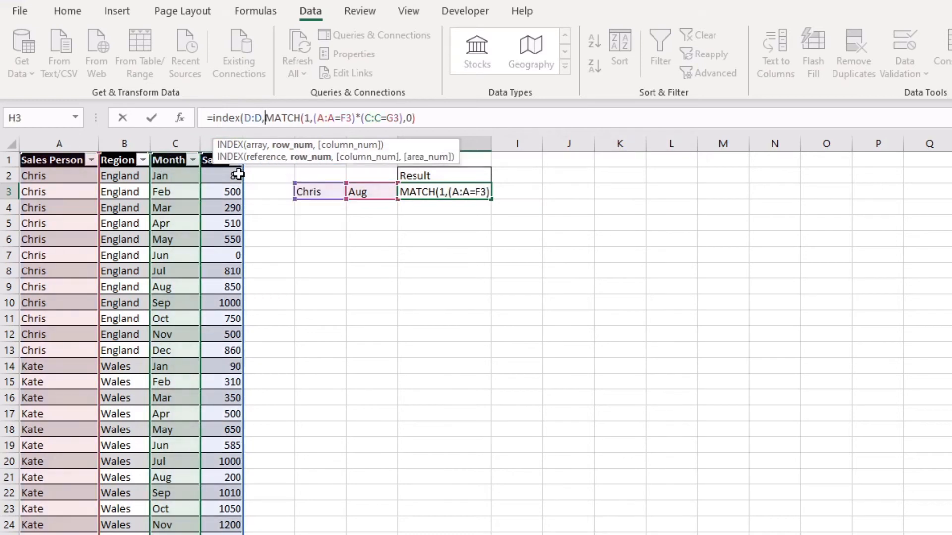
pyautogui.click(453, 122)
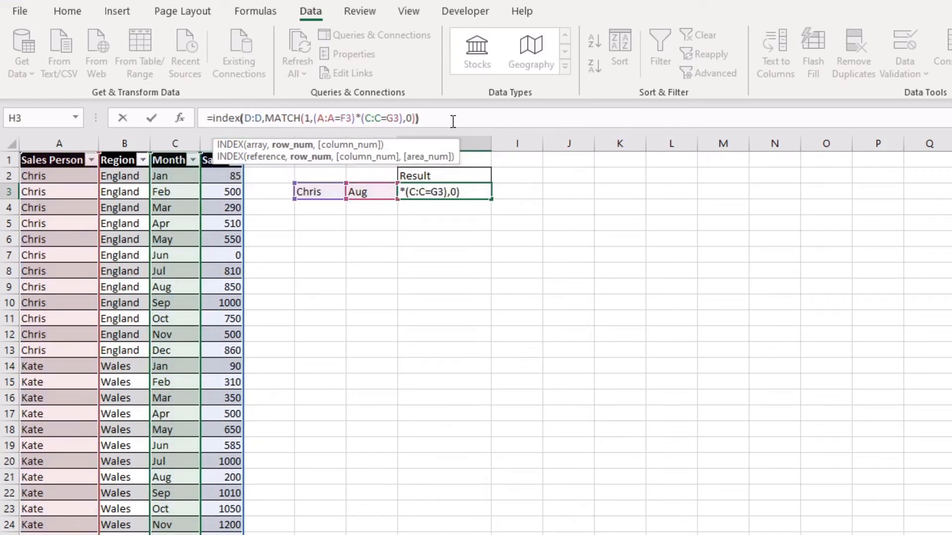
pyautogui.press('Return')
pyautogui.click(495, 240)
pyautogui.click(468, 194)
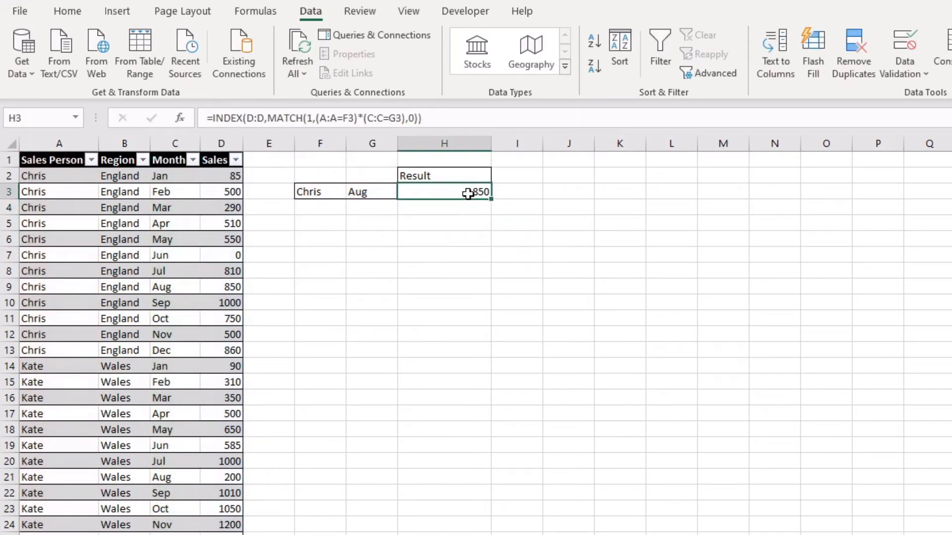
# Choose Jul as the month in G3.
pyautogui.click(361, 195)
pyautogui.click(404, 192)
pyautogui.click(367, 226)
pyautogui.click(410, 284)
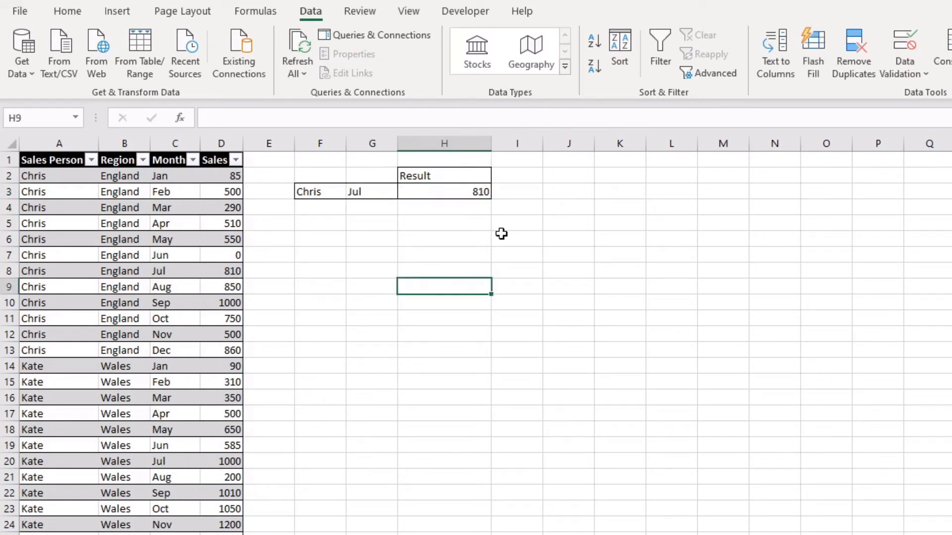
# Enter the Wales sales person's name in F3 and check the H3 result against that person's July record in row 20.
pyautogui.click(314, 194)
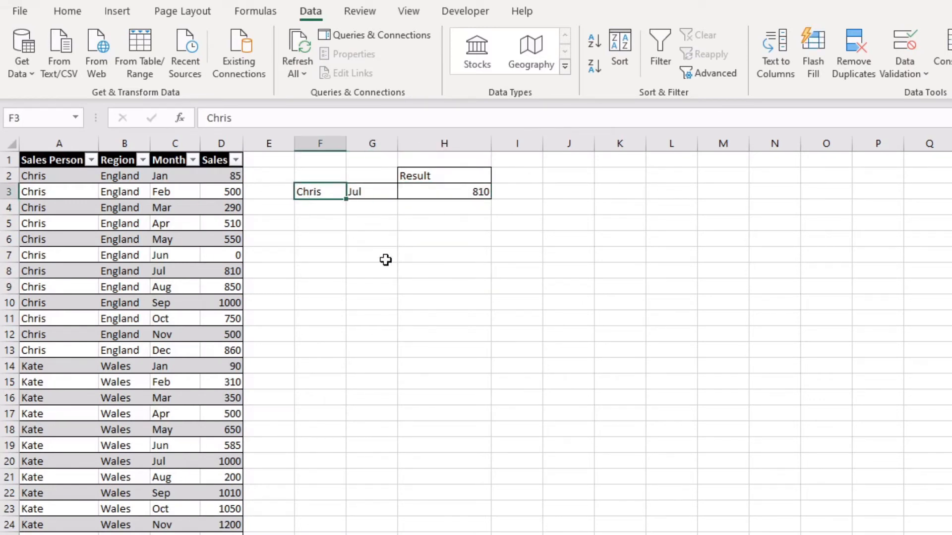
pyautogui.write('Kate')
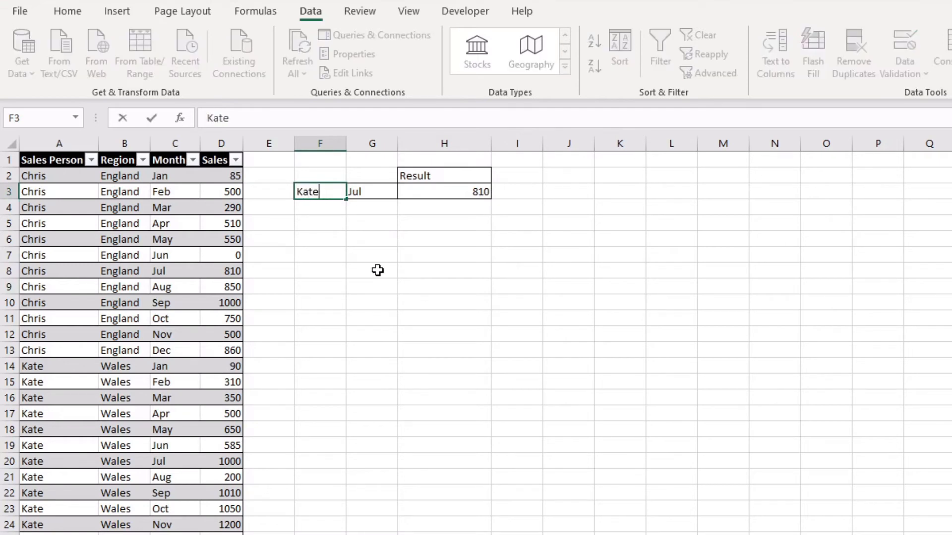
pyautogui.press('Return')
pyautogui.click(436, 190)
pyautogui.click(380, 190)
pyautogui.click(429, 192)
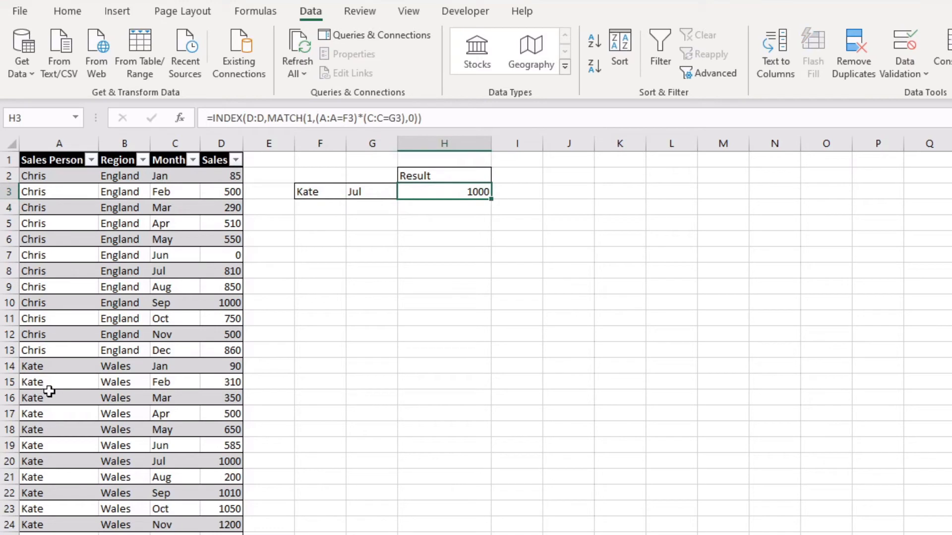
pyautogui.click(168, 465)
pyautogui.click(232, 460)
pyautogui.click(496, 223)
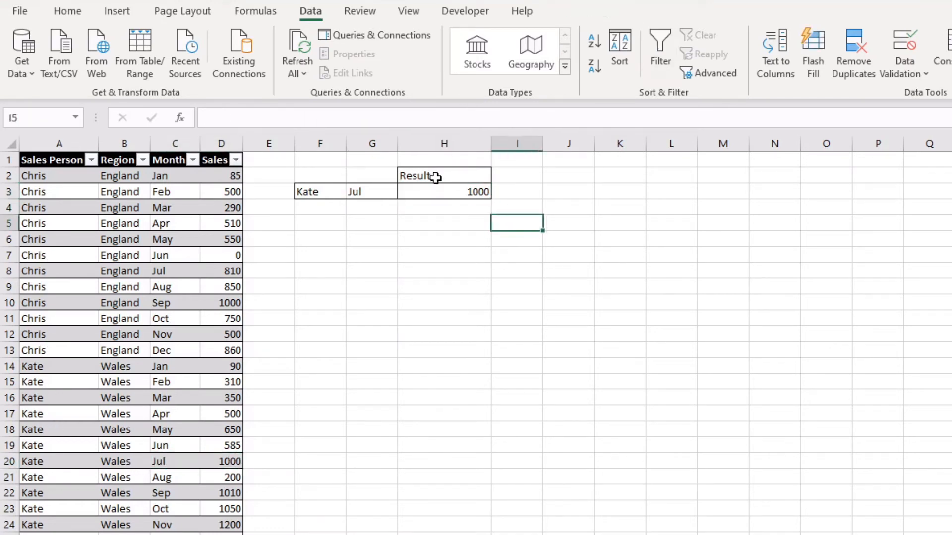
# Copy MATCH(1,(A:A=F3)*(C:C=G3) from H3's formula into J3 as text and autofit column J.
pyautogui.click(441, 192)
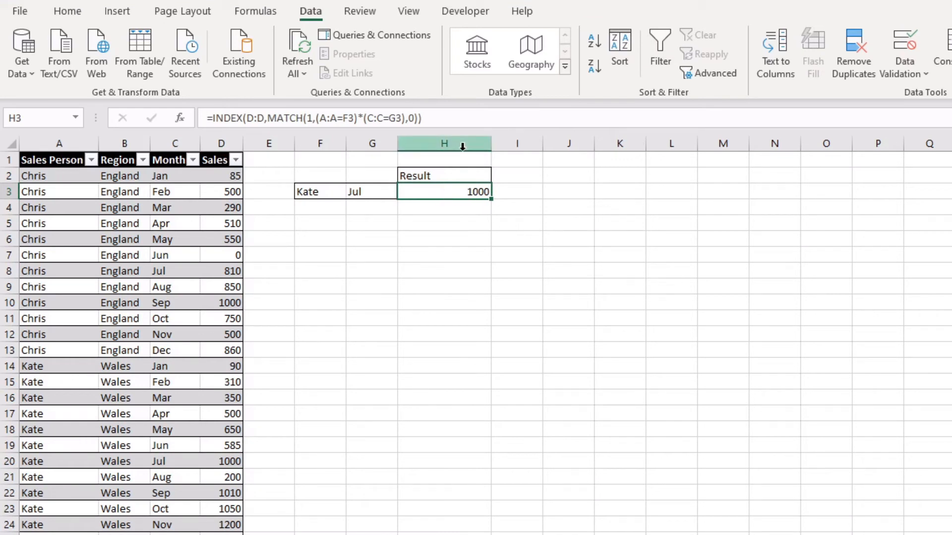
pyautogui.press('F2')
pyautogui.moveTo(267, 118); pyautogui.dragTo(407, 118)
pyautogui.hotkey('ctrl', 'c')
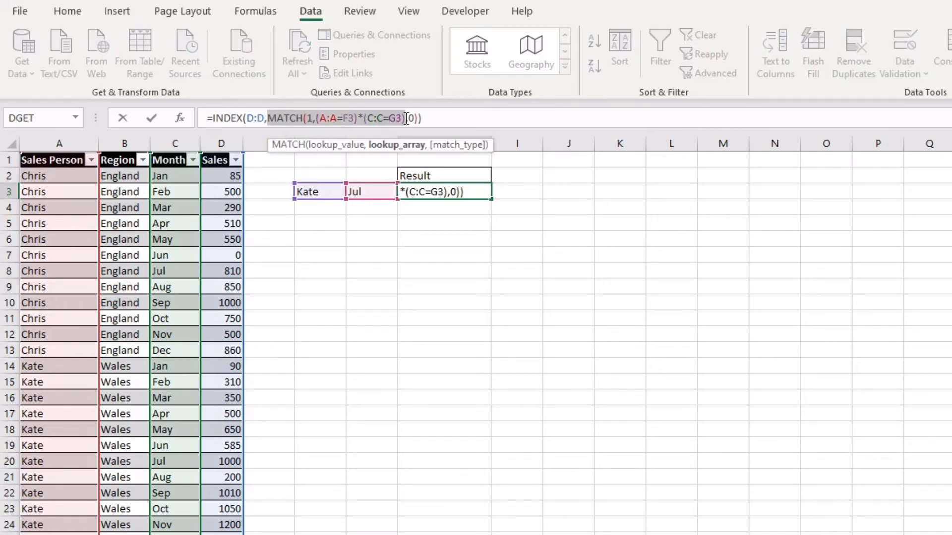
pyautogui.hotkey('ctrl', 'Return')
pyautogui.click(565, 189)
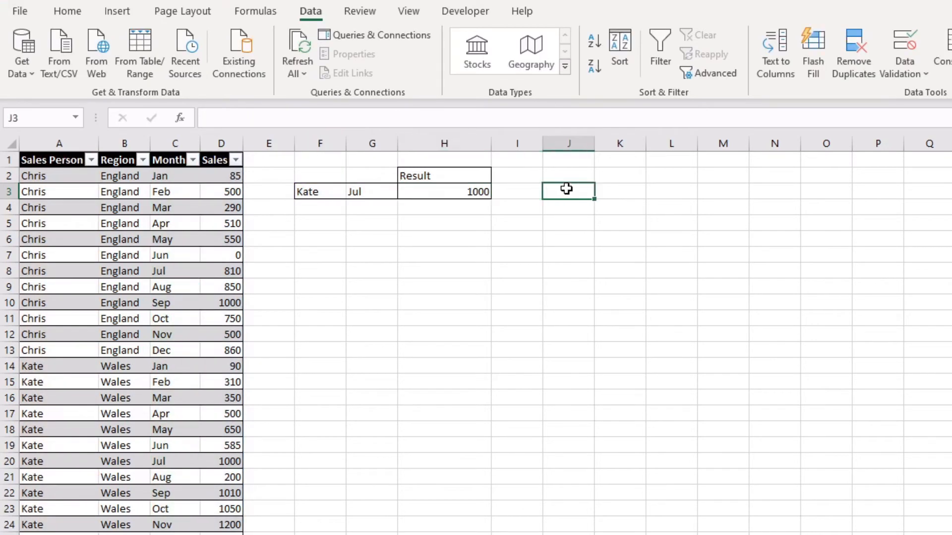
pyautogui.hotkey('ctrl', 'v')
pyautogui.click(552, 258)
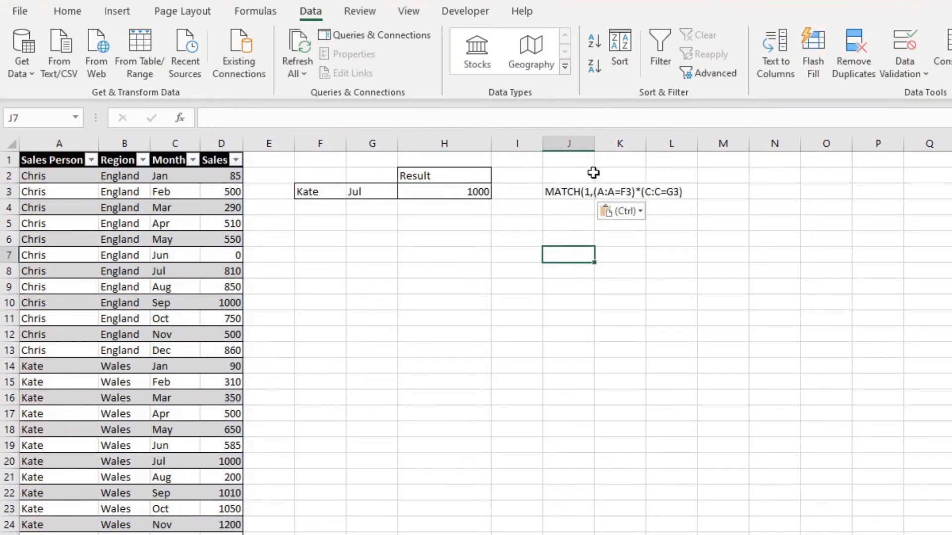
pyautogui.doubleClick(594, 143)
# Examine the F3 and G3 criteria in J3's MATCH text against the sales person and month cells.
pyautogui.click(609, 191)
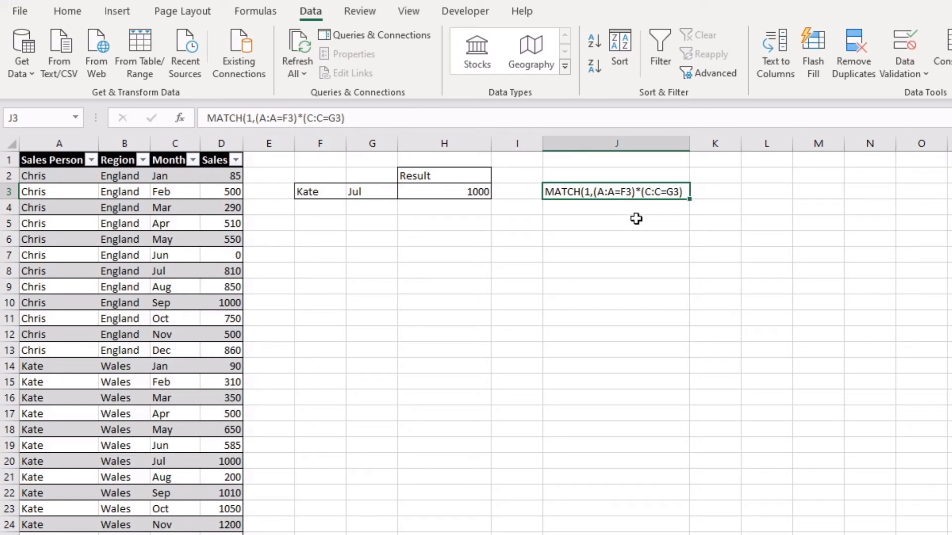
pyautogui.doubleClick(293, 119)
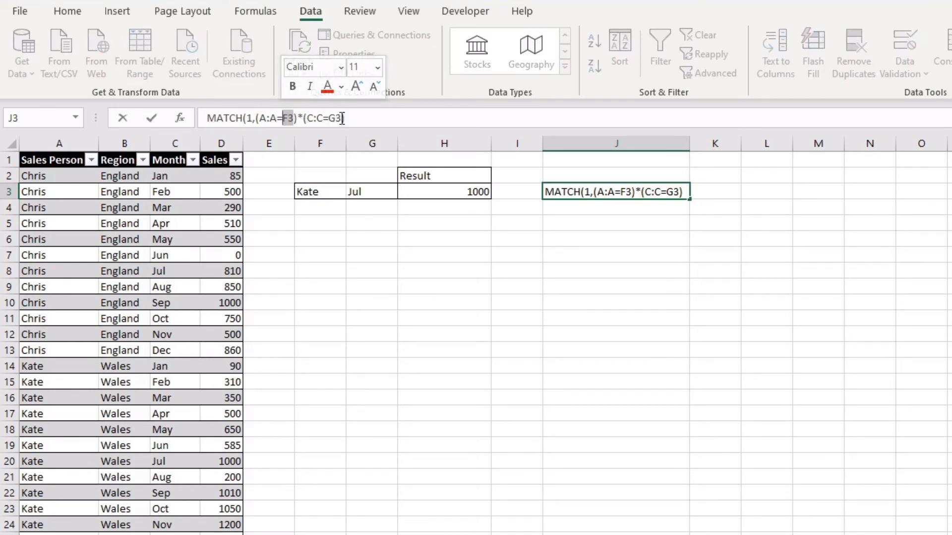
pyautogui.press('Escape')
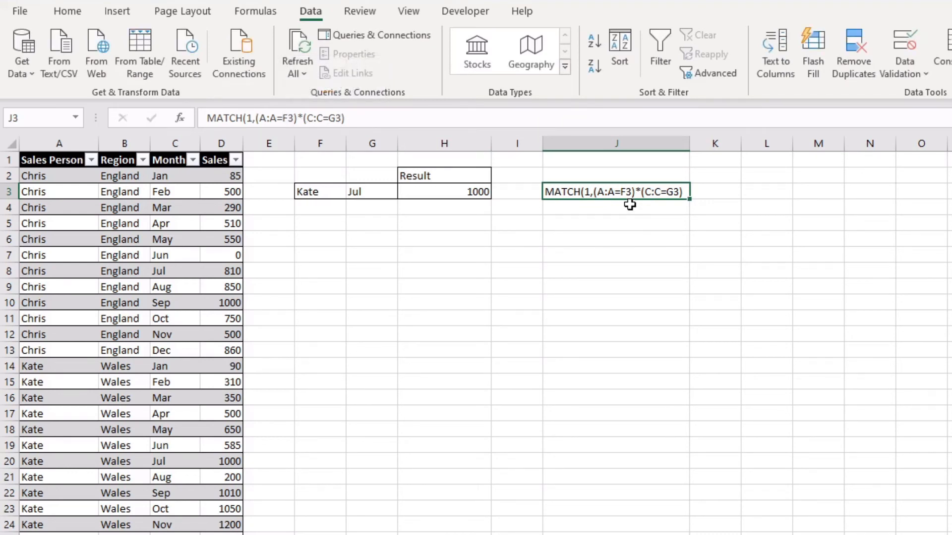
pyautogui.click(372, 194)
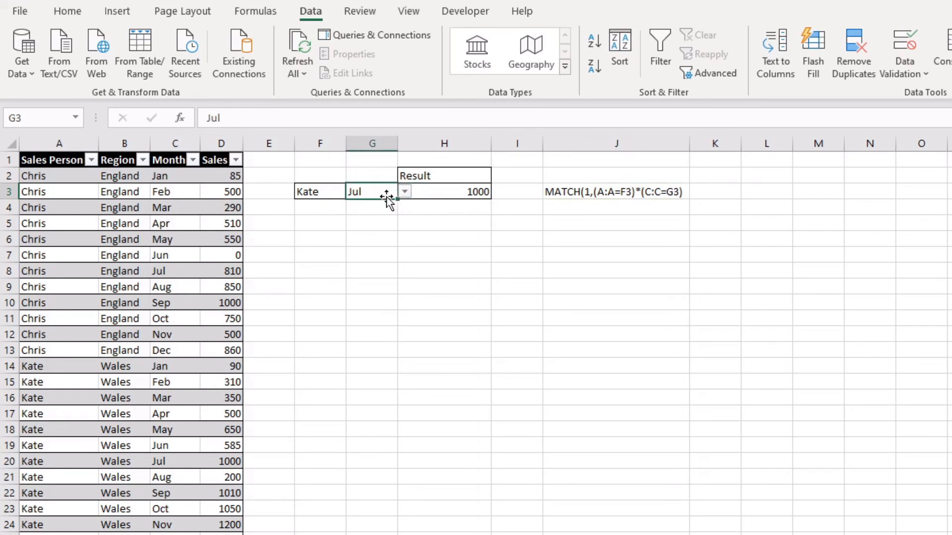
pyautogui.click(569, 238)
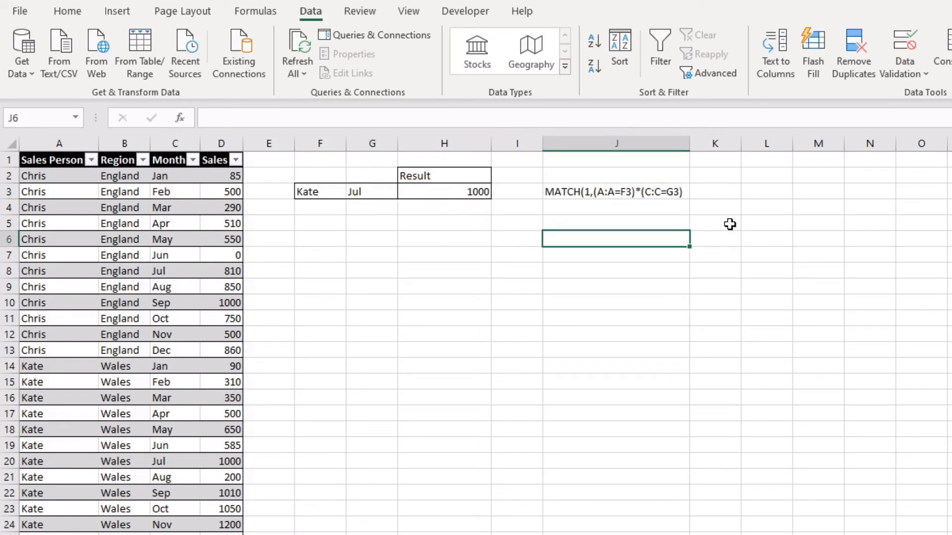
pyautogui.click(642, 194)
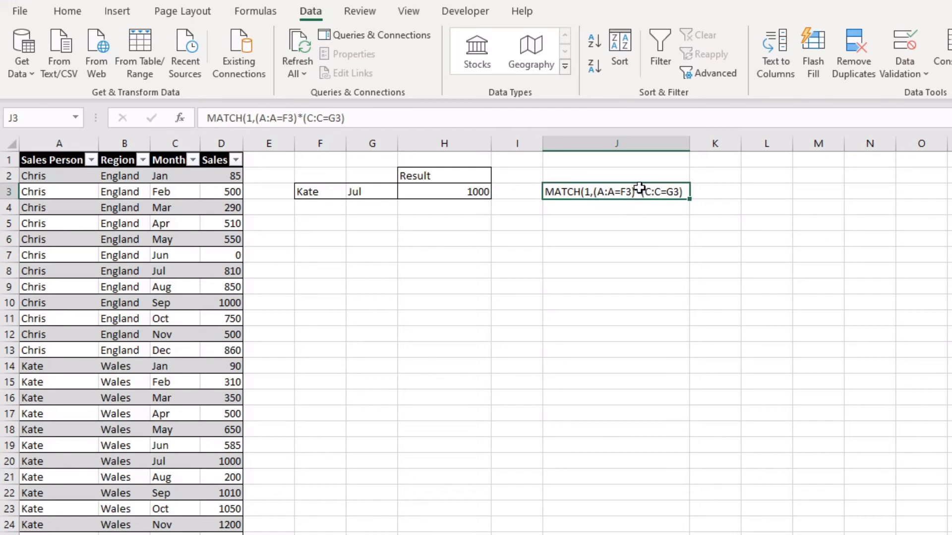